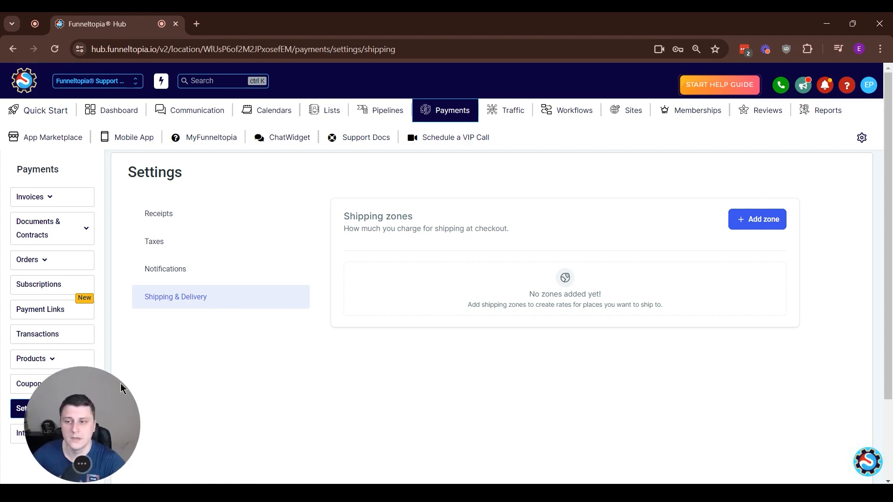
- Start a new shipping zone named "Lower 48" and clear the country search filter
click(772, 221)
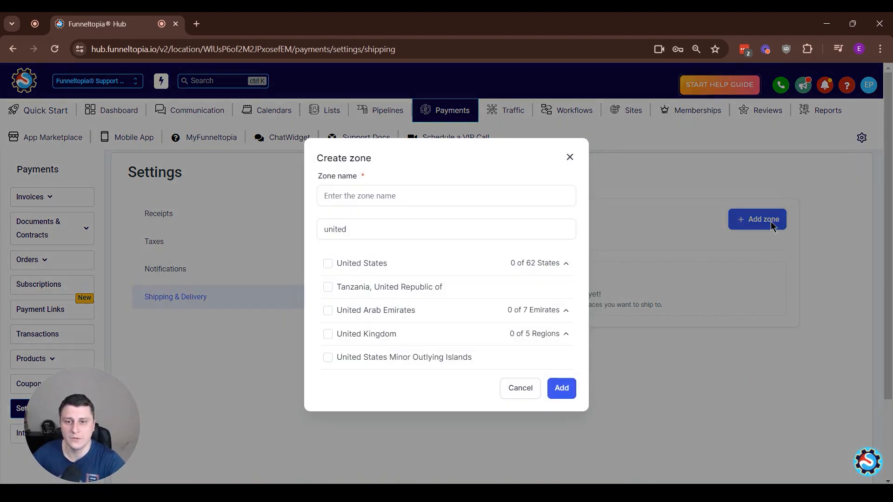
click(376, 189)
text(Lower 48)
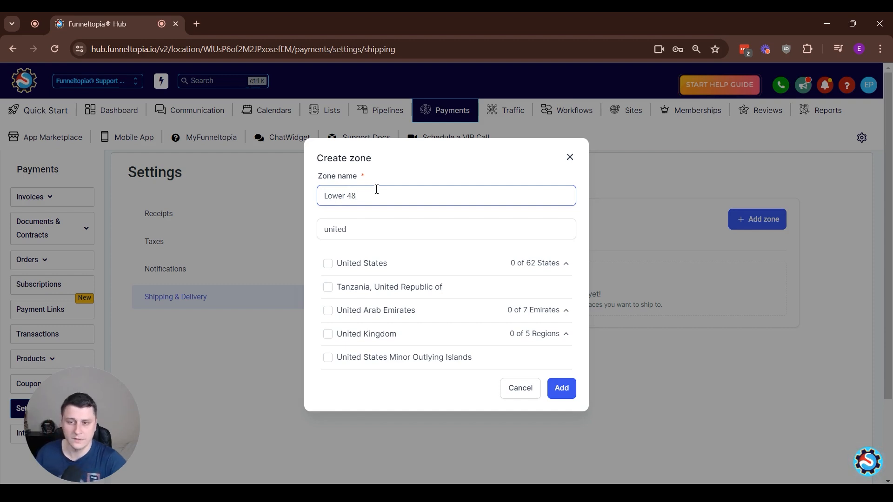
click(375, 230)
key(ctrl+a)
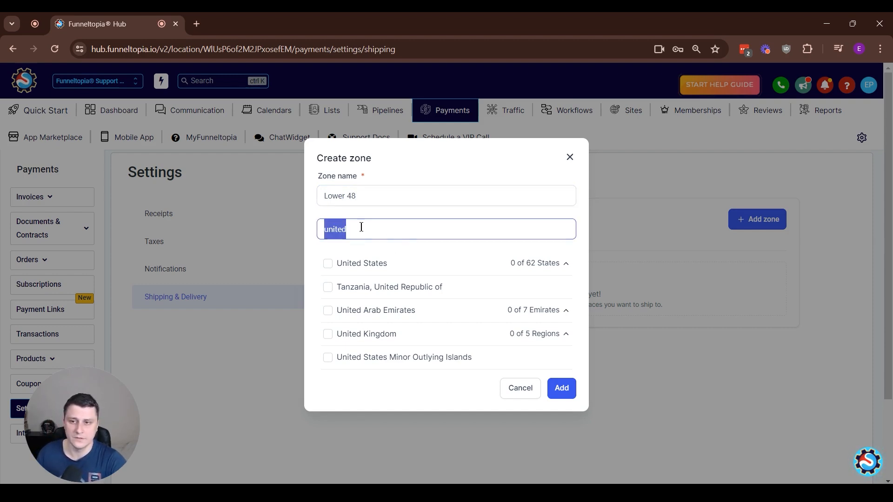
key(BackSpace)
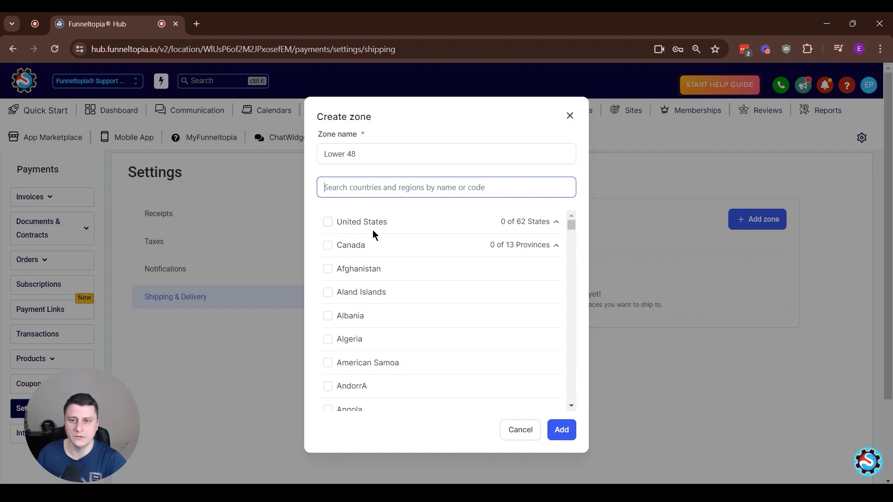
- Include the United States states Arizona, Arkansas, California and Colorado in the Lower 48 zone and add the zone
click(328, 224)
click(328, 224)
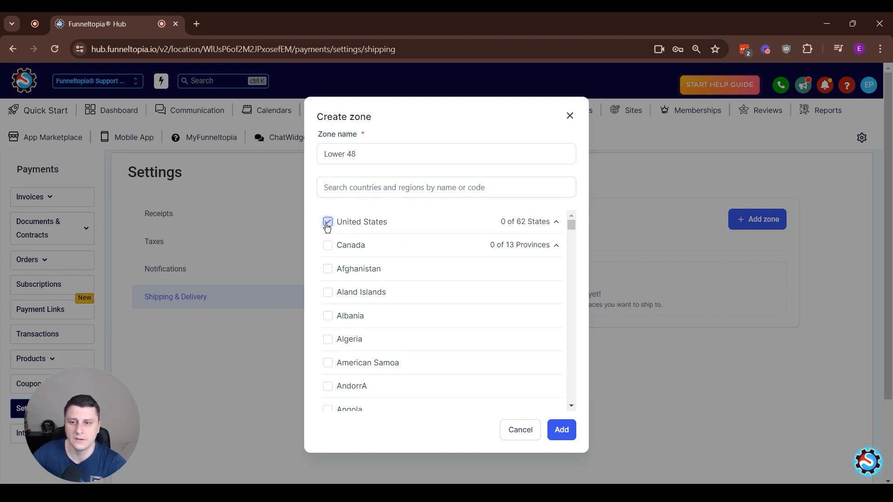
click(543, 222)
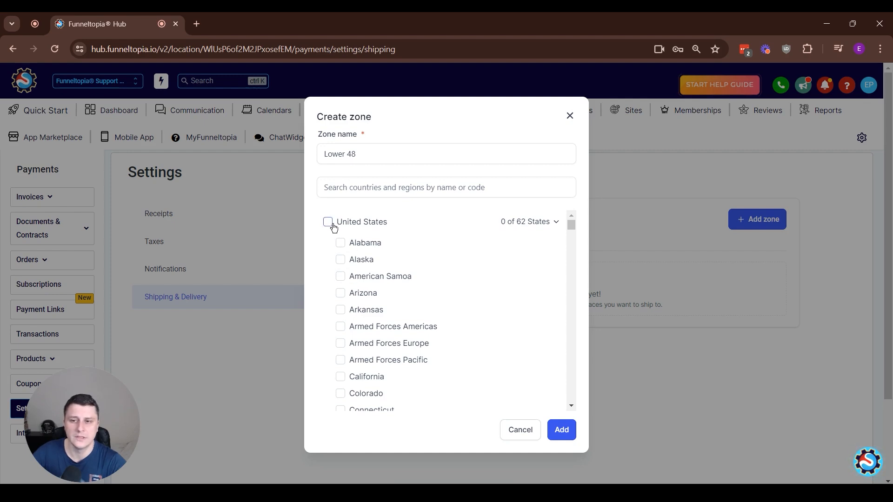
click(341, 294)
click(341, 309)
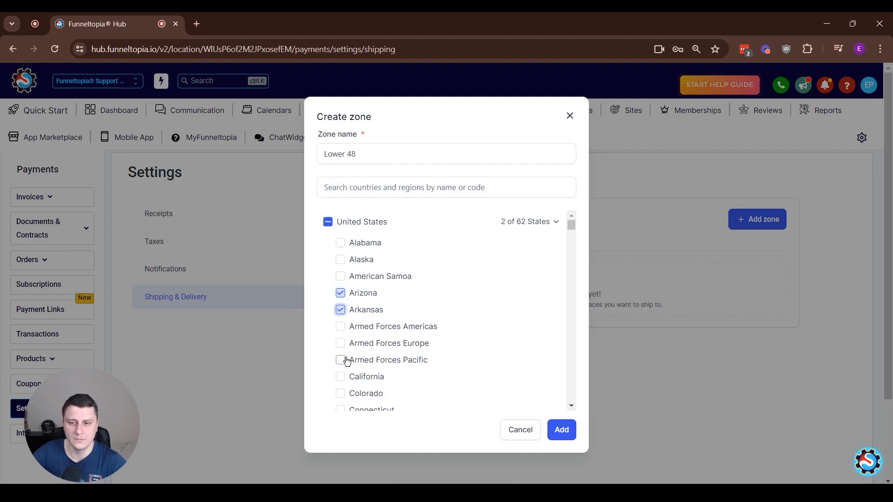
click(341, 377)
click(341, 394)
scroll(353, 368, down, 2)
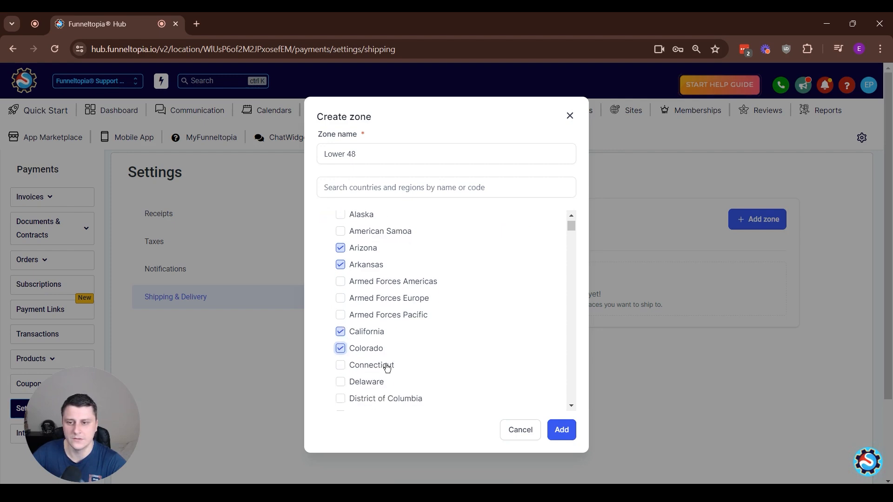
click(561, 429)
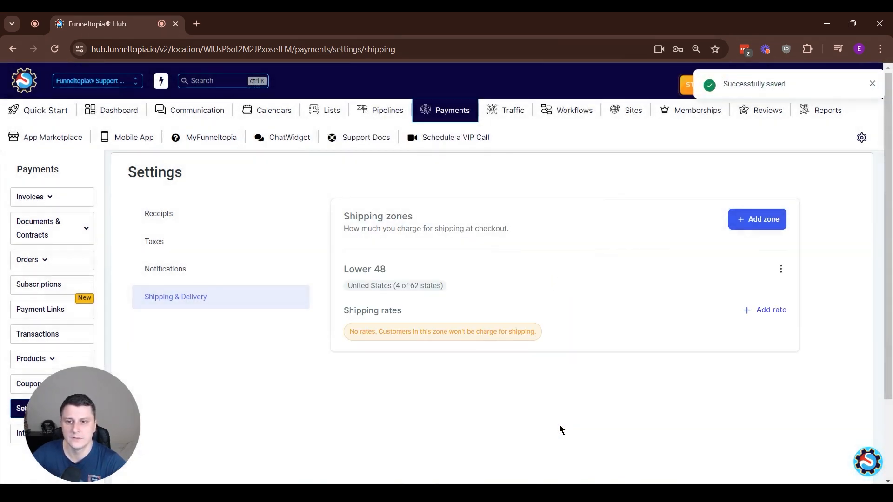
- Add a shipping rate named "Free shipping" to the Lower 48 zone, leaving its amount blank
click(774, 311)
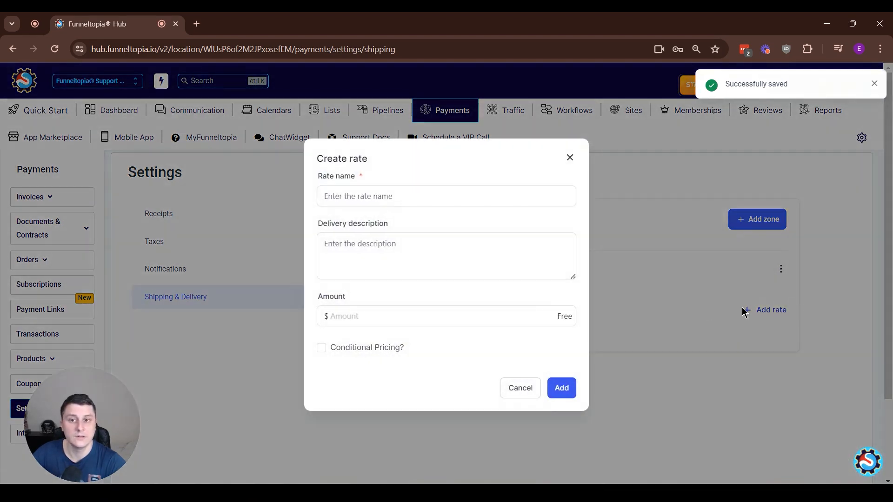
click(400, 202)
text(Free shipping)
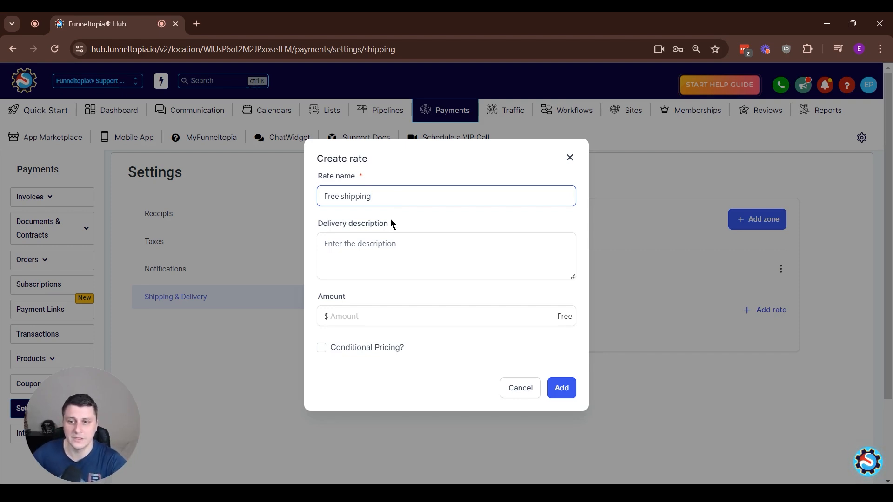
click(355, 319)
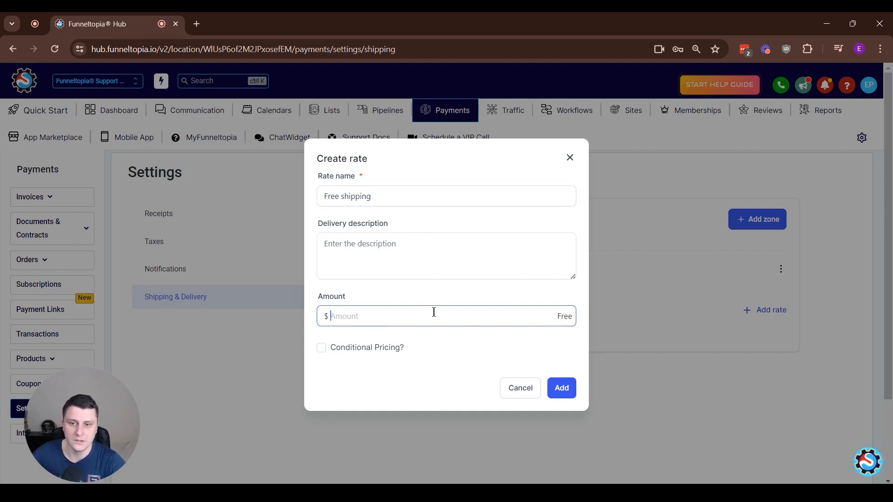
click(556, 390)
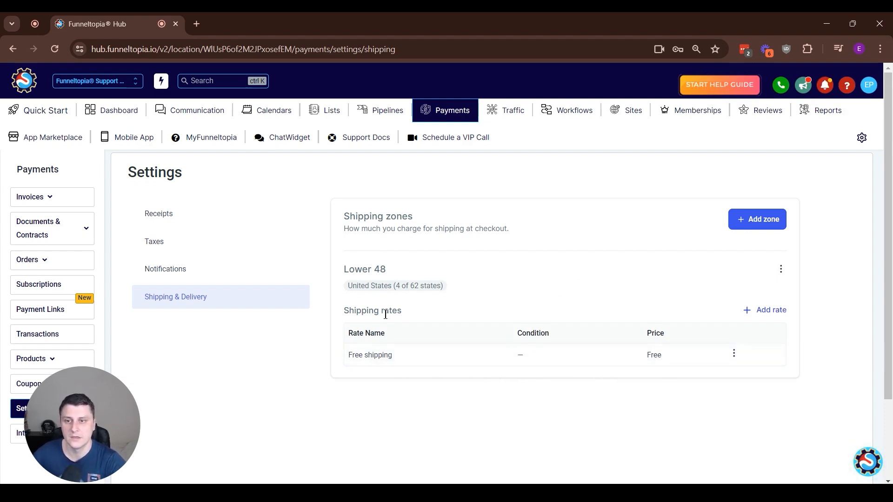
- Start another shipping zone and select Alaska and Hawaii from the United States states
click(770, 221)
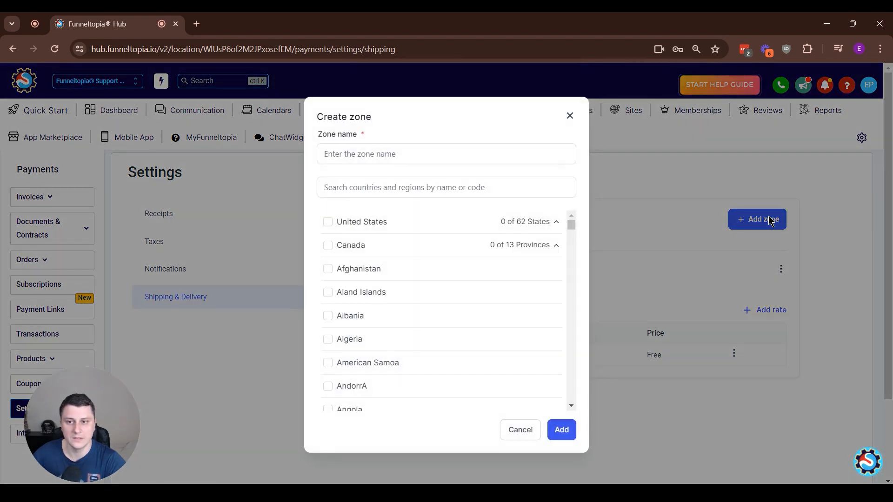
click(529, 222)
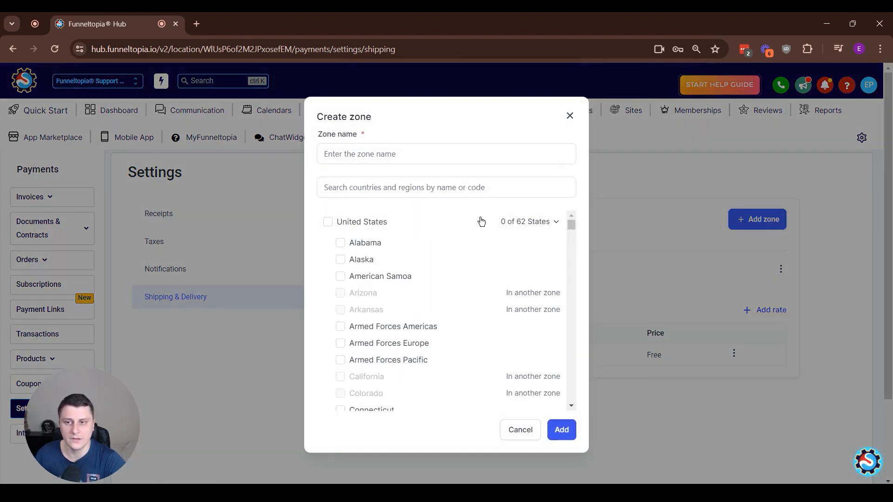
click(343, 260)
scroll(420, 377, down, 7)
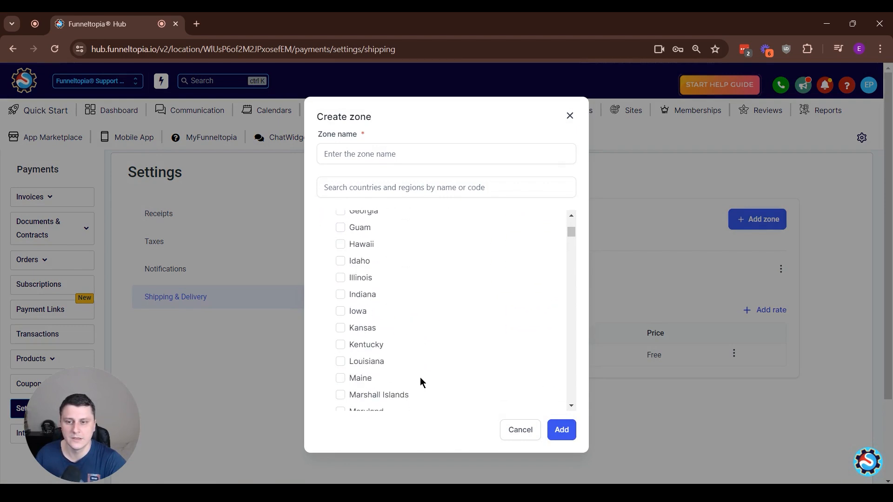
scroll(409, 361, up, 3)
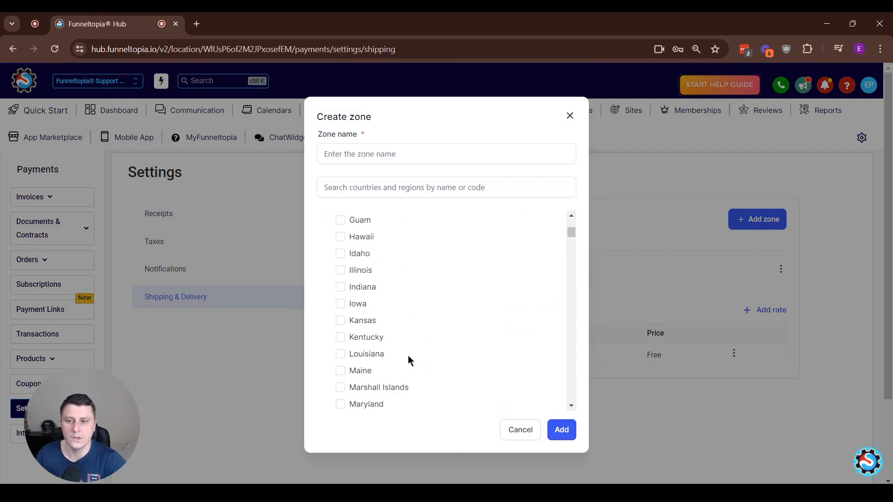
click(362, 301)
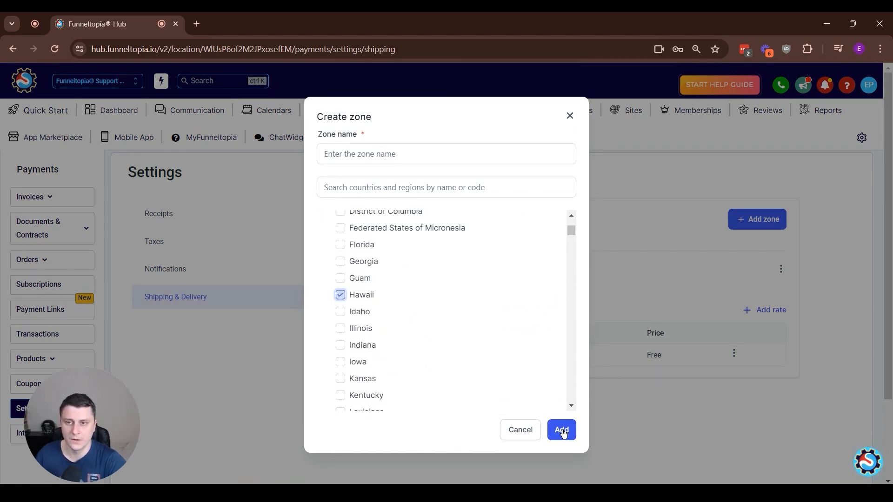
- Name the Alaska and Hawaii zone "Other U.S." and add it
click(563, 429)
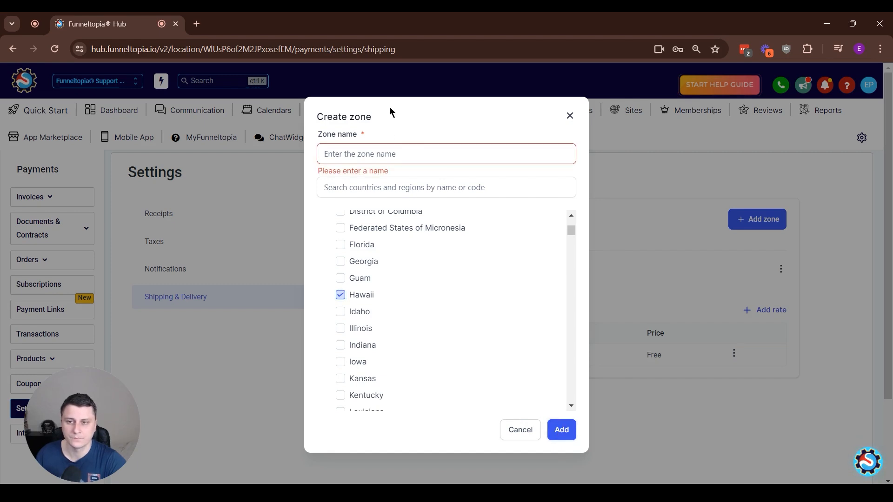
click(383, 160)
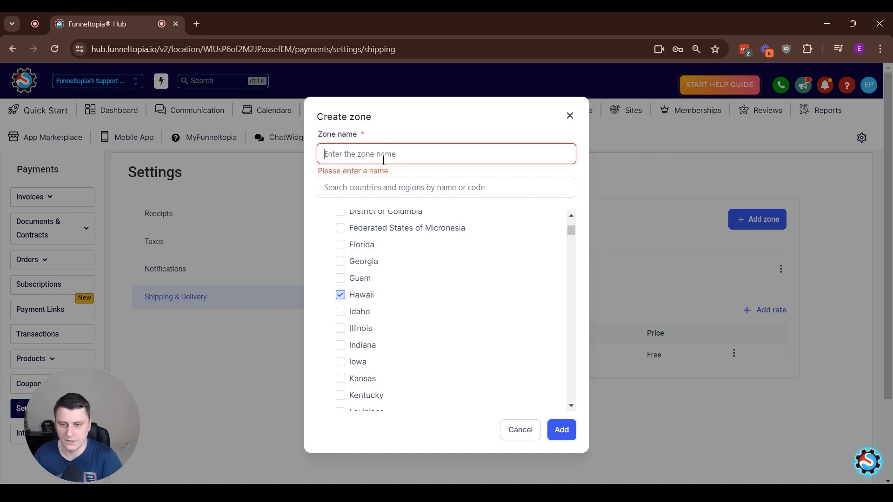
text(Other U.S.)
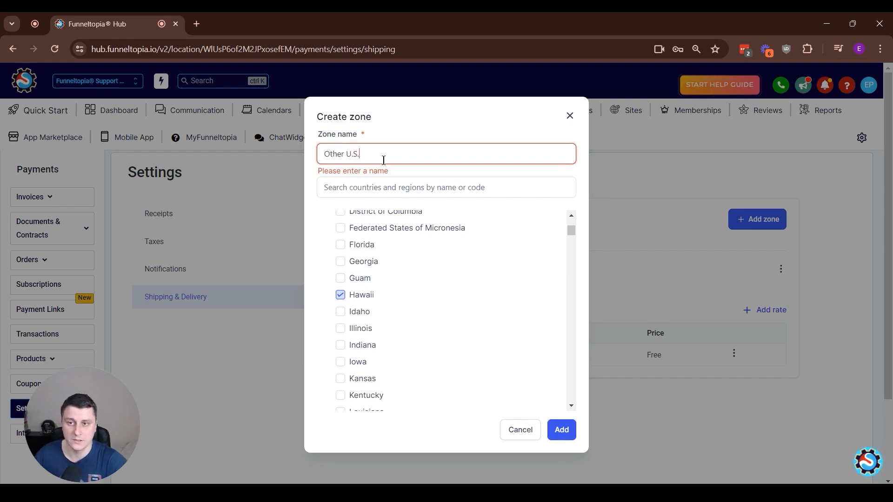
click(562, 429)
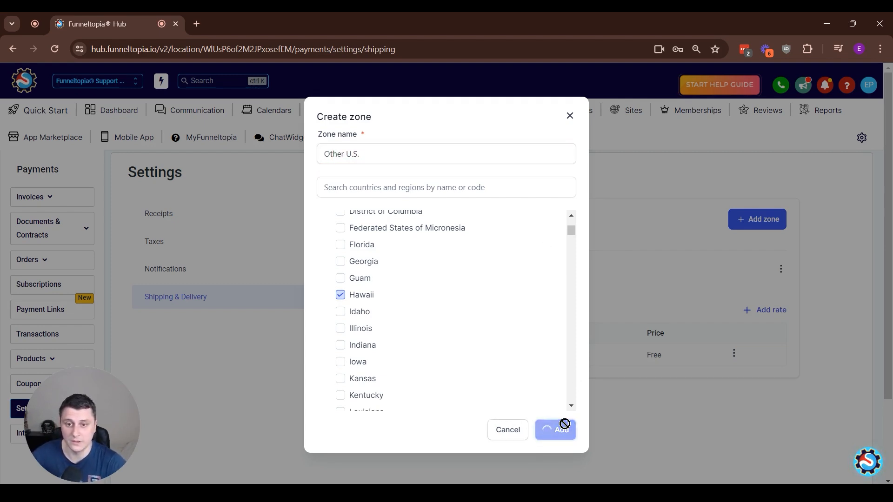
- Examine the listed shipping zones and compare the states covered by Lower 48 and Other U.S
scroll(571, 421, down, 2)
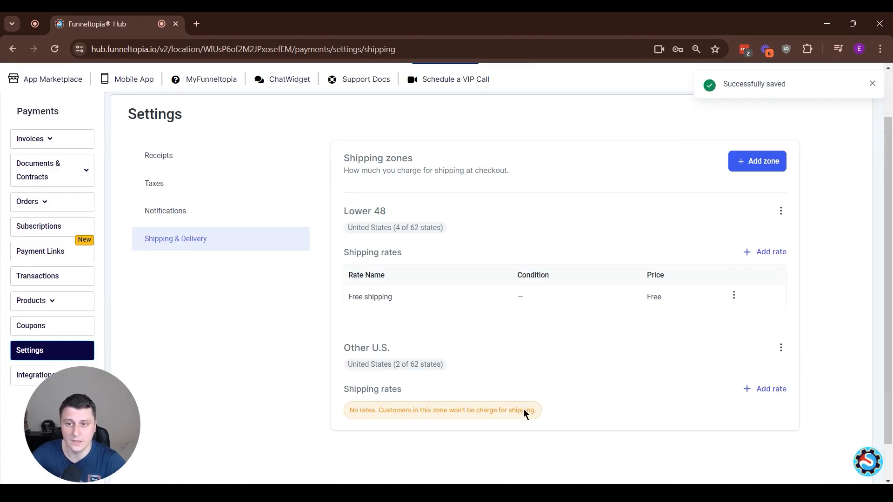
drag(344, 348, 426, 371)
click(486, 378)
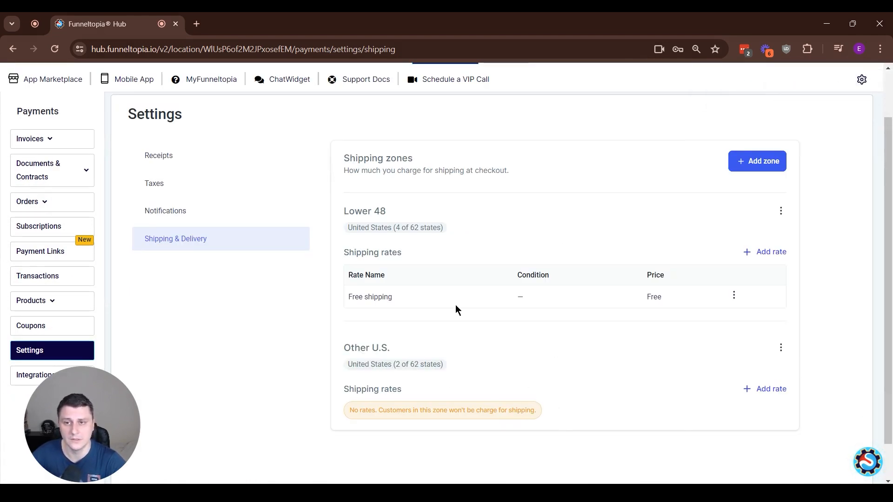
drag(393, 227, 405, 227)
click(401, 226)
double_click(400, 227)
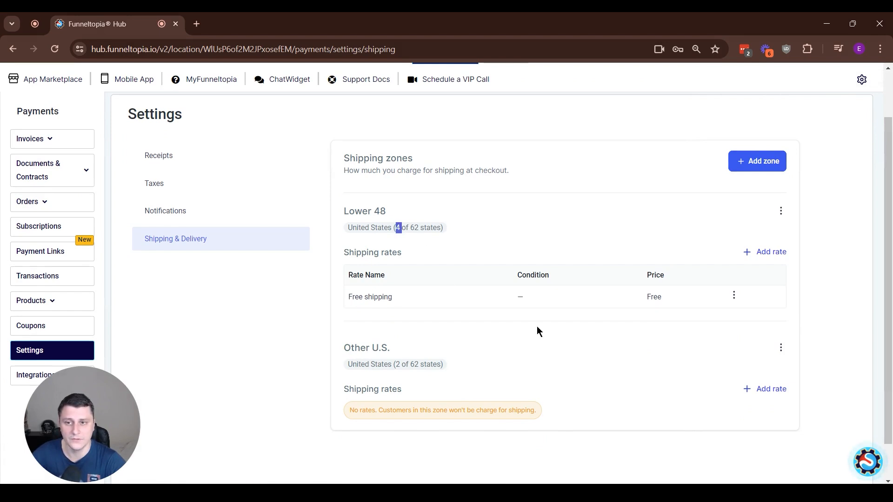
drag(400, 364, 414, 378)
click(489, 366)
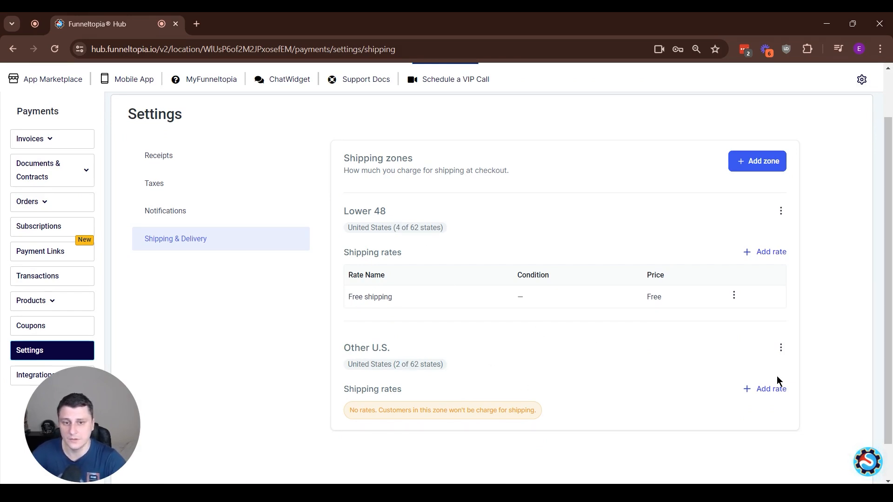
- Start a shipping rate for the Other U.S. zone named "Free delivery (Over $100)" with an amount of $0
click(762, 390)
click(409, 195)
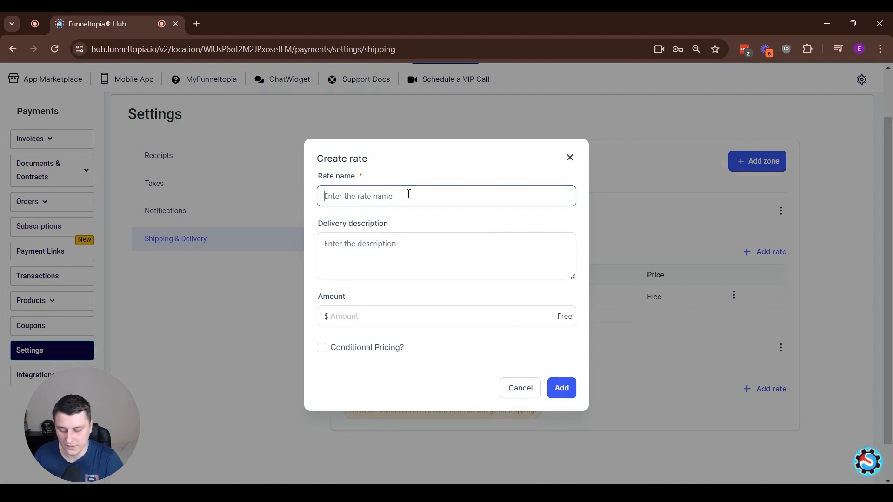
text(Free delivery (Over $100)
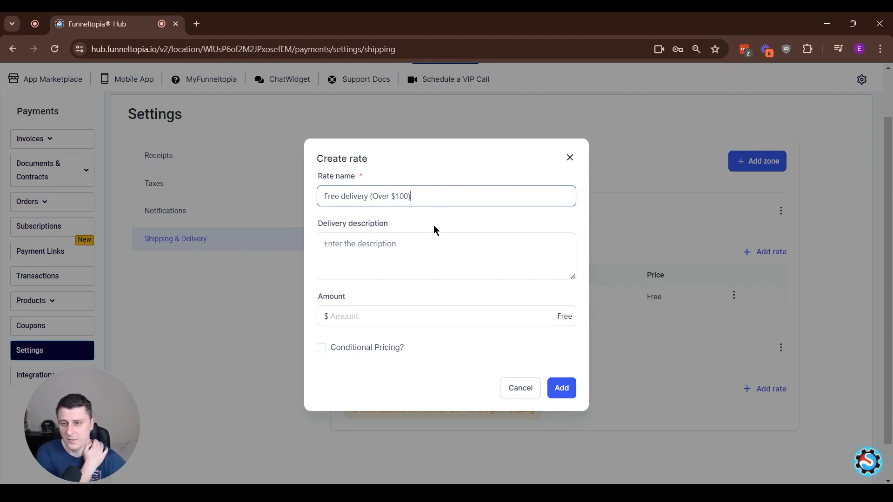
click(385, 321)
text(0)
- Enable conditional pricing with a minimum price of $100 and add the free delivery rate
click(323, 350)
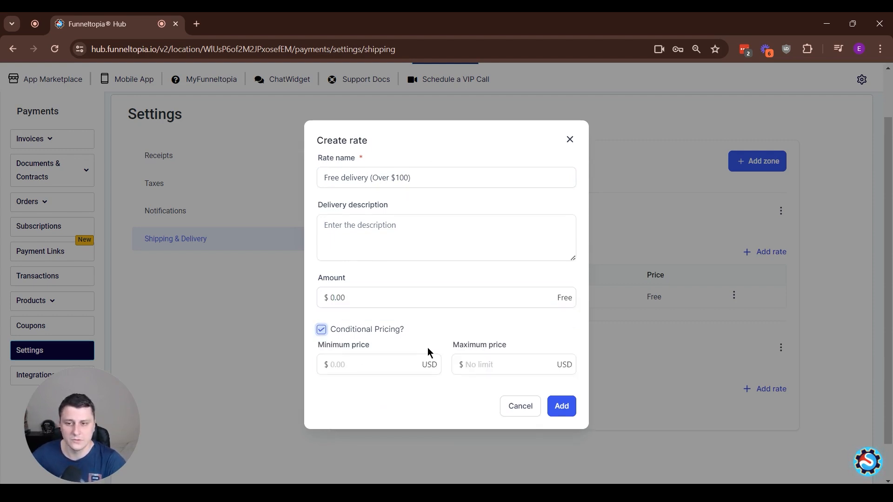
click(386, 369)
text(100)
click(561, 406)
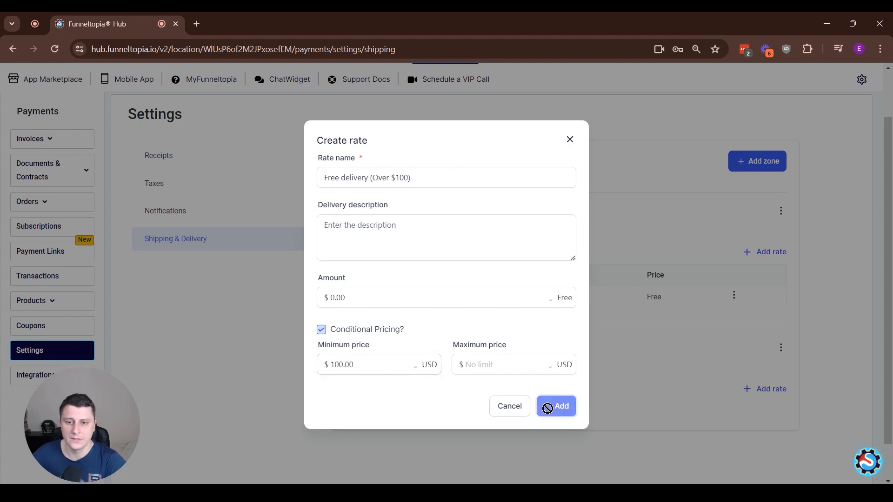
- Start another shipping rate for the Other U.S. zone named "Regular shipping (under $100)" with an amount of $10
scroll(678, 435, down, 1)
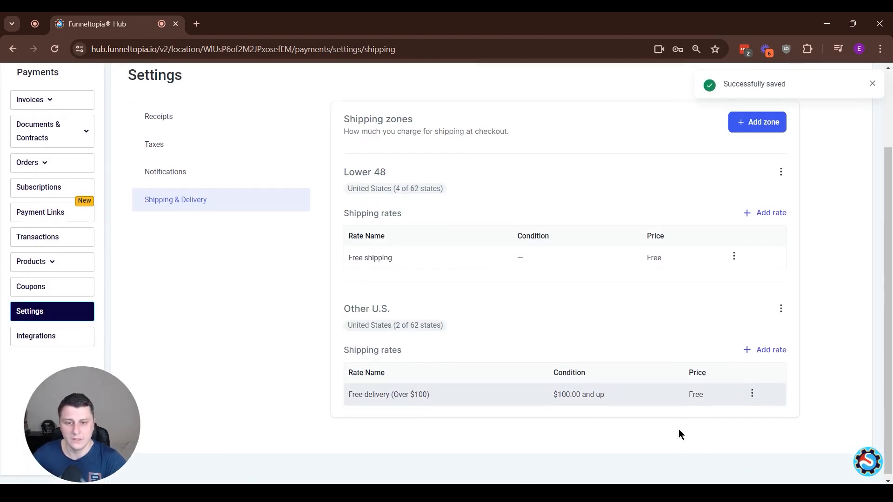
click(769, 347)
click(390, 200)
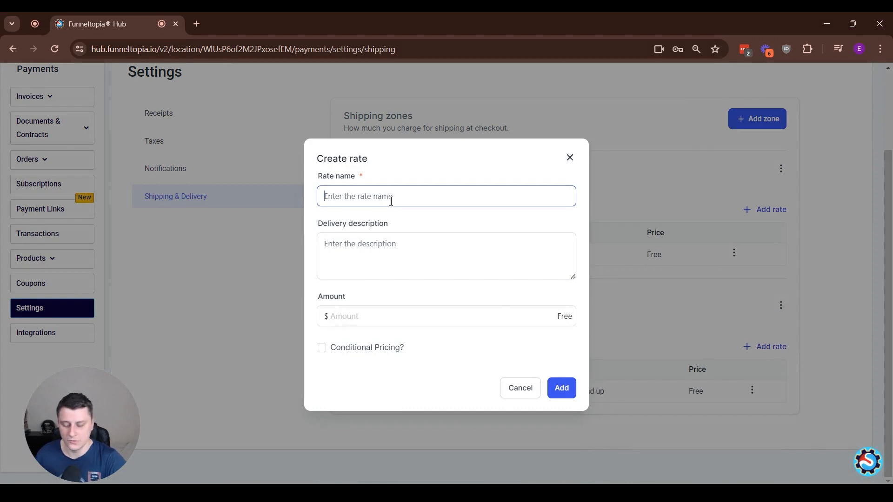
text(Regular shipping (under $100)
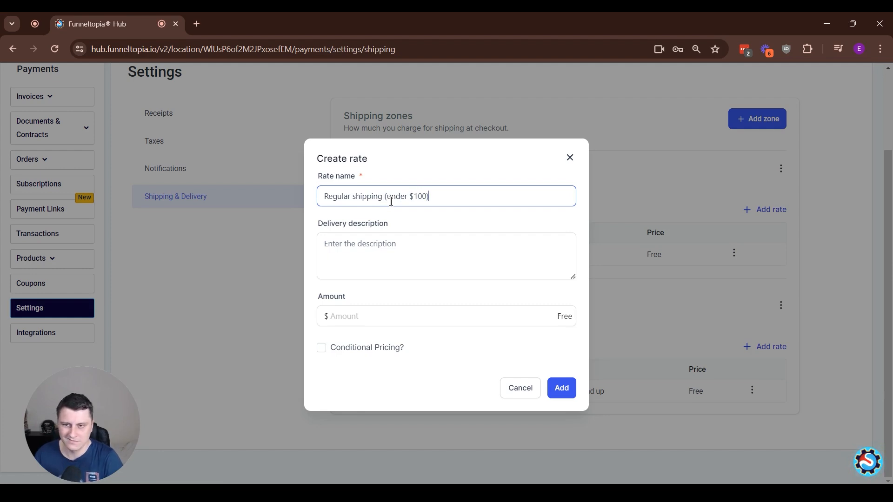
drag(356, 196, 360, 294)
click(385, 318)
text(10)
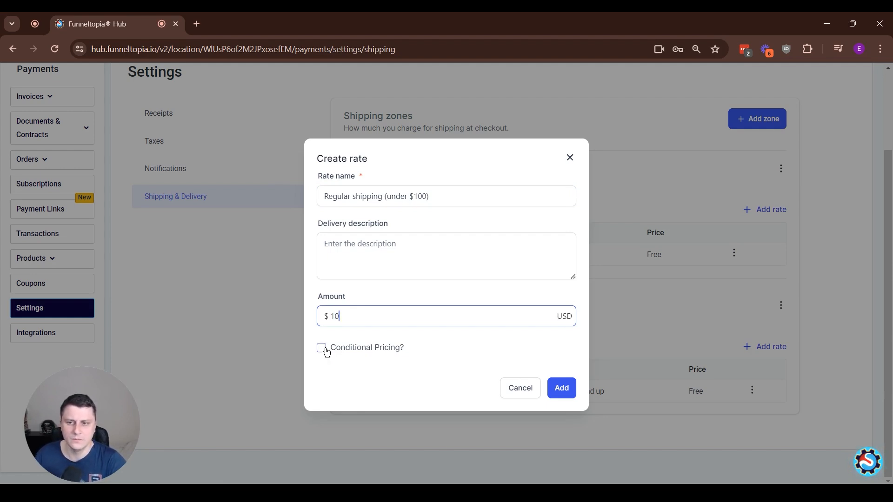
- Enable conditional pricing with a maximum price of $99 and add the regular shipping rate
click(326, 353)
click(482, 363)
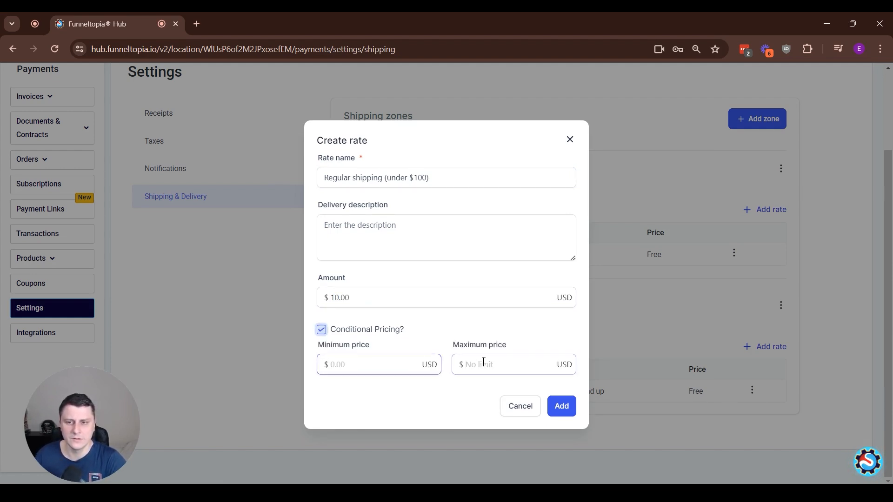
text(100)
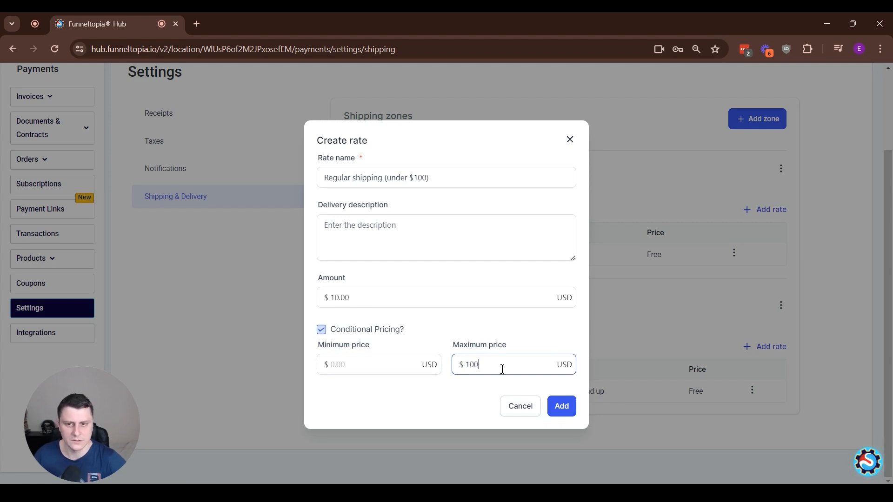
text(99)
key(ctrl+a)
text(99)
click(563, 404)
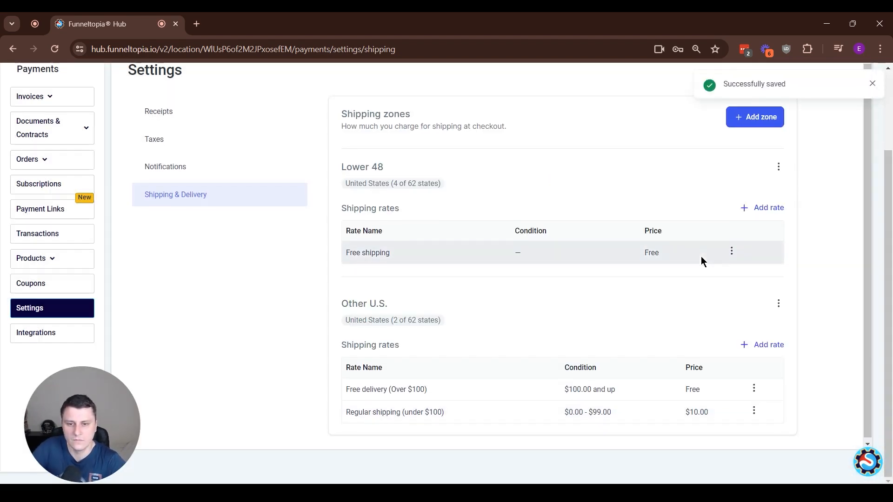
- Review the conditions and prices of the Other U.S. rates against the free shipping rate of Lower 48
drag(569, 413, 651, 434)
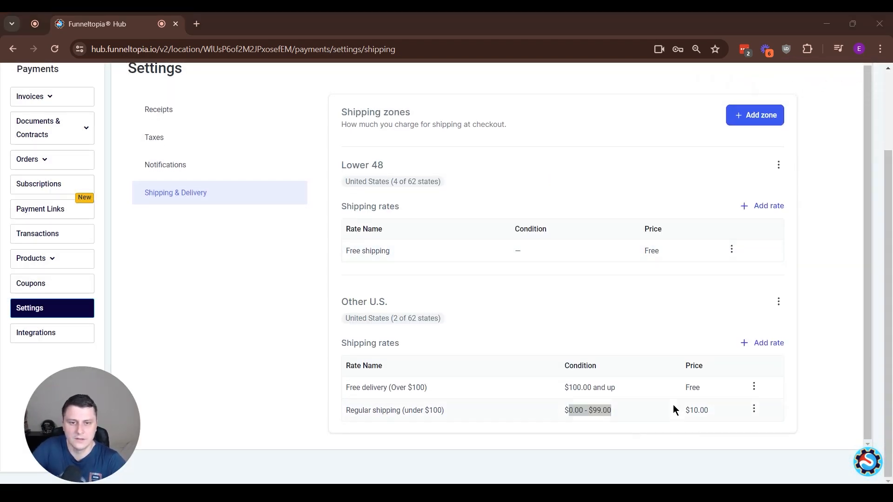
drag(564, 388, 716, 393)
drag(350, 250, 675, 251)
click(675, 252)
drag(671, 253, 497, 251)
click(517, 247)
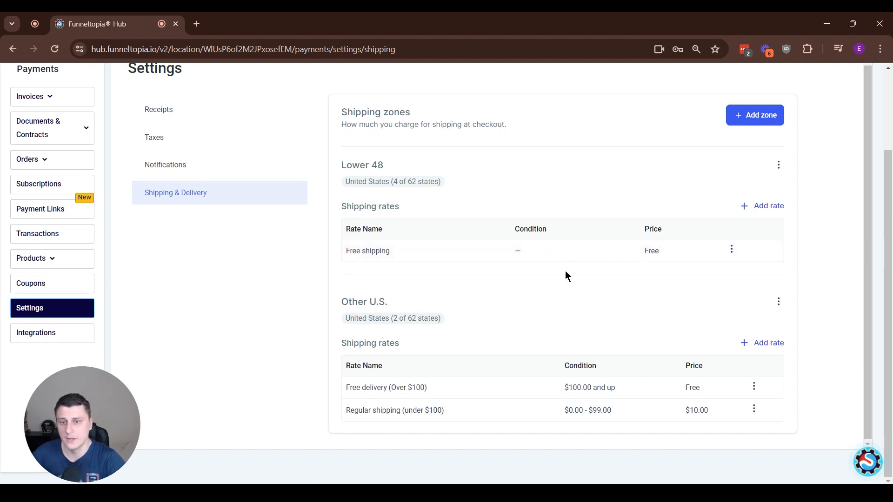
- Look over the Shipping & Delivery settings page and open the support widget to view its help options
scroll(564, 272, up, 1)
scroll(298, 313, up, 2)
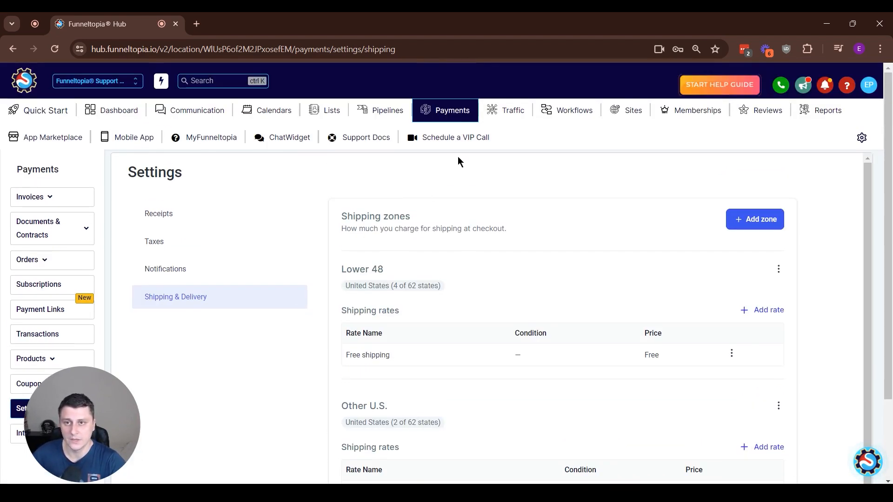
scroll(299, 243, down, 2)
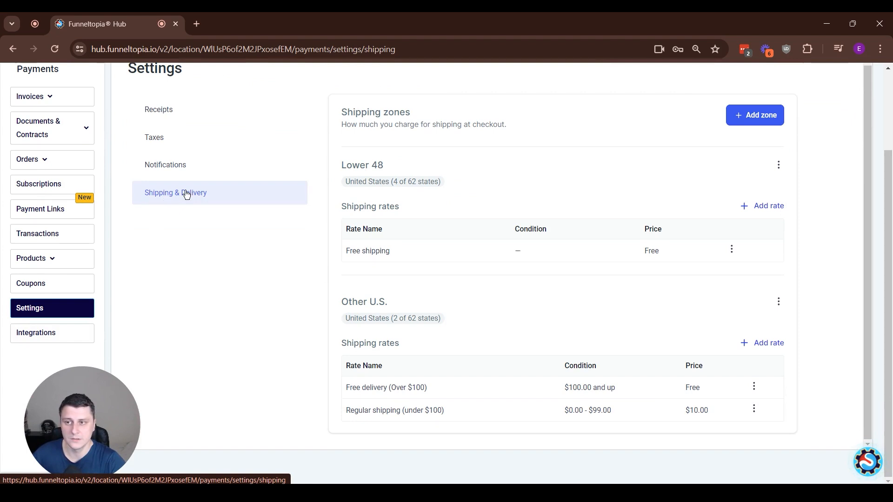
scroll(539, 365, up, 2)
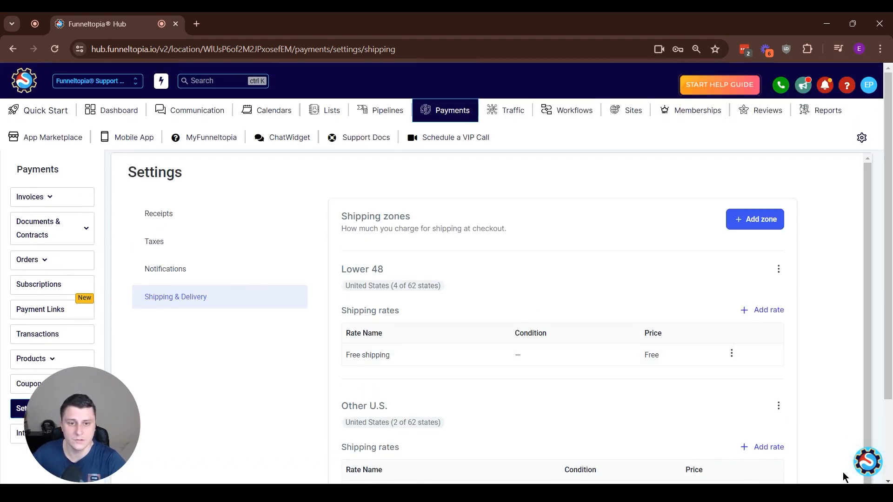
click(868, 462)
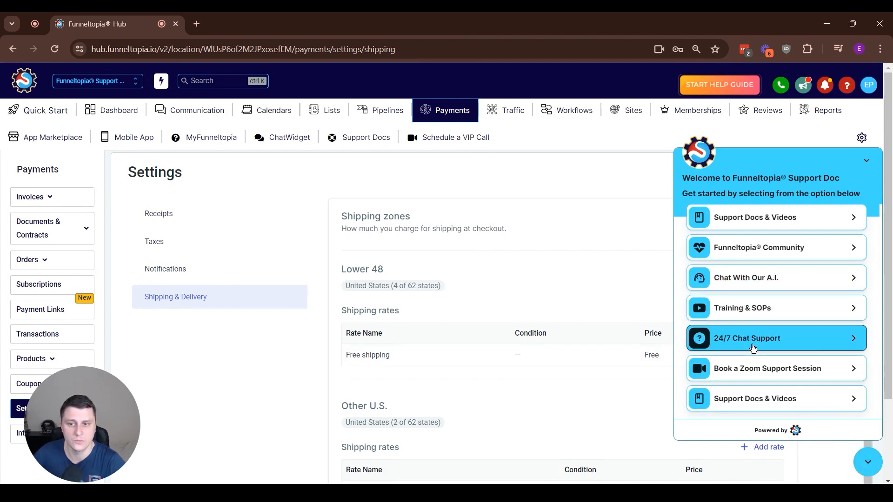